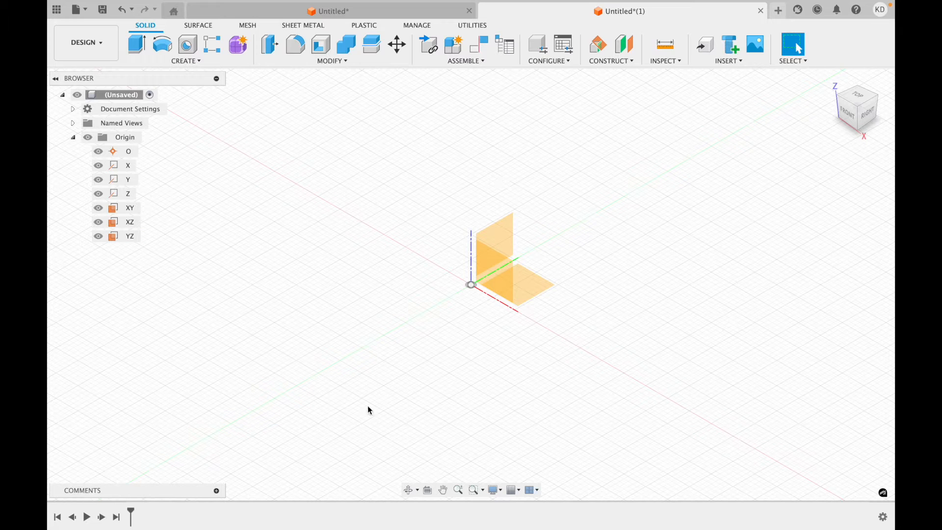
Hide the XY and XZ origin planes and view the remaining YZ plane from the right side
{"action": "left_click", "coordinate": [491, 298]}
{"action": "left_click", "coordinate": [553, 343]}
{"action": "left_click", "coordinate": [98, 207]}
{"action": "left_click", "coordinate": [97, 225]}
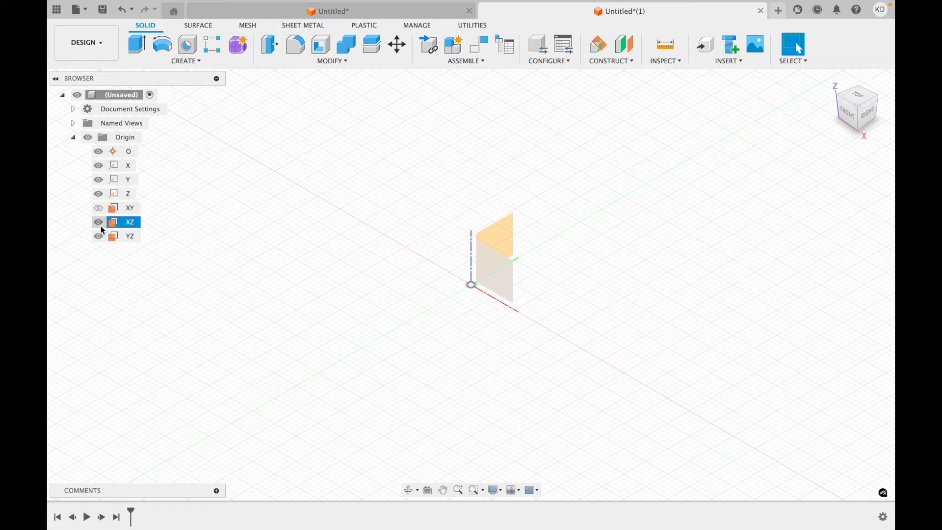
{"action": "left_click", "coordinate": [99, 223]}
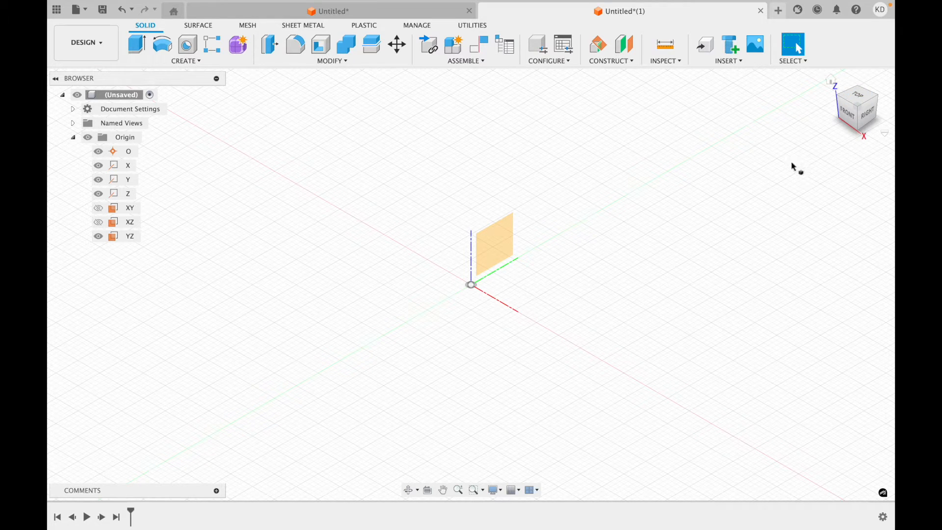
{"action": "left_click", "coordinate": [872, 114]}
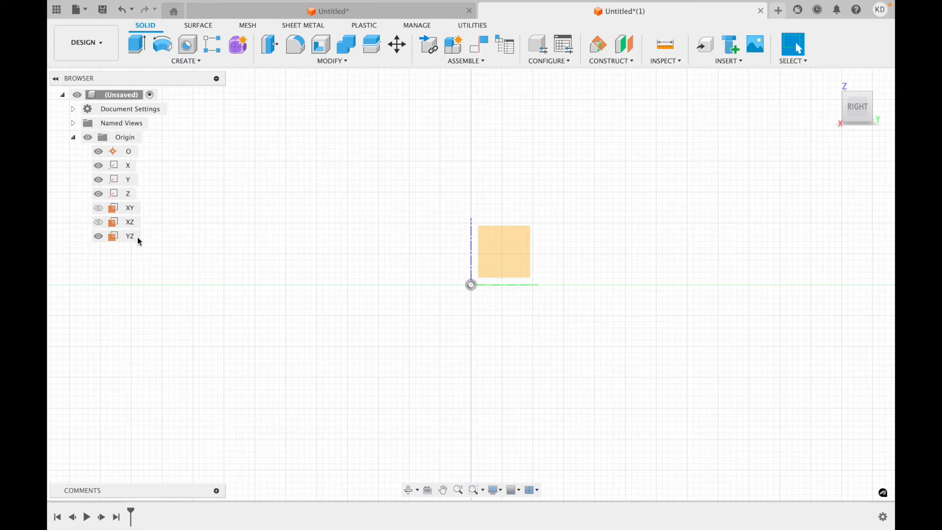
Show the XY and XZ origin planes again and return to the home view
{"action": "left_click", "coordinate": [98, 221]}
{"action": "left_click", "coordinate": [100, 208]}
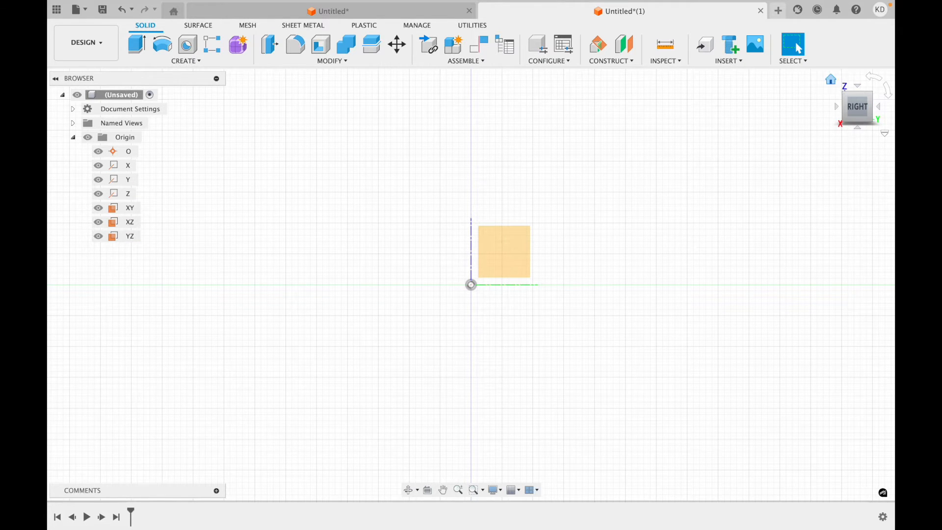
{"action": "left_click", "coordinate": [831, 80]}
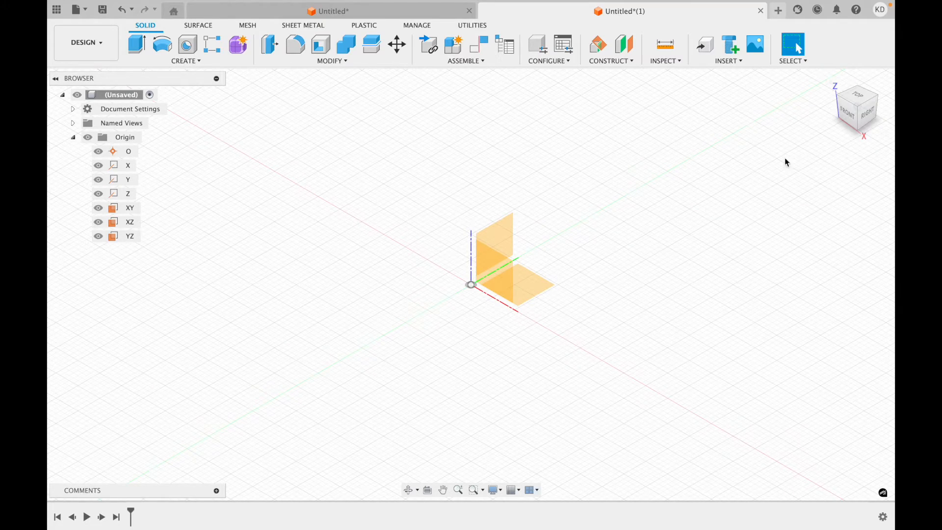
Examine the YZ plane from the left side and return to the home view
{"action": "left_click_drag", "start_coordinate": [858, 116], "coordinate": [887, 105]}
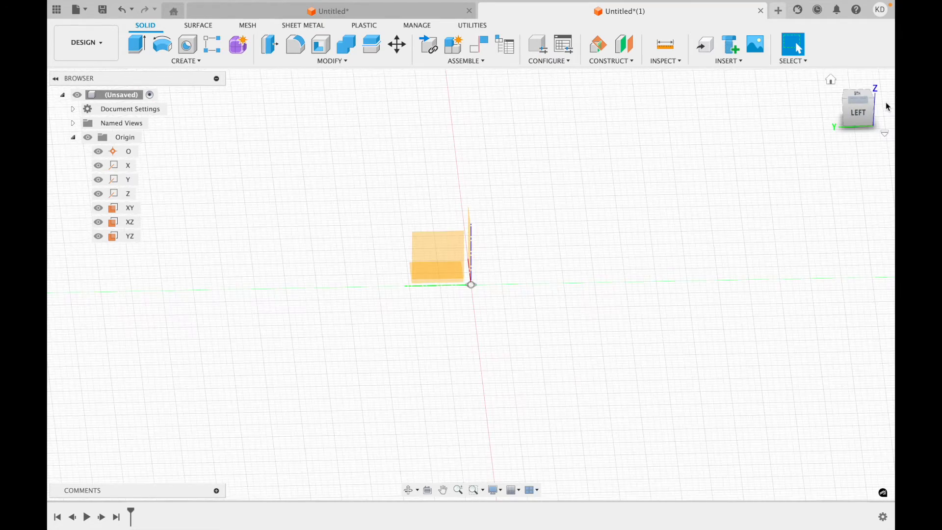
{"action": "left_click", "coordinate": [871, 114]}
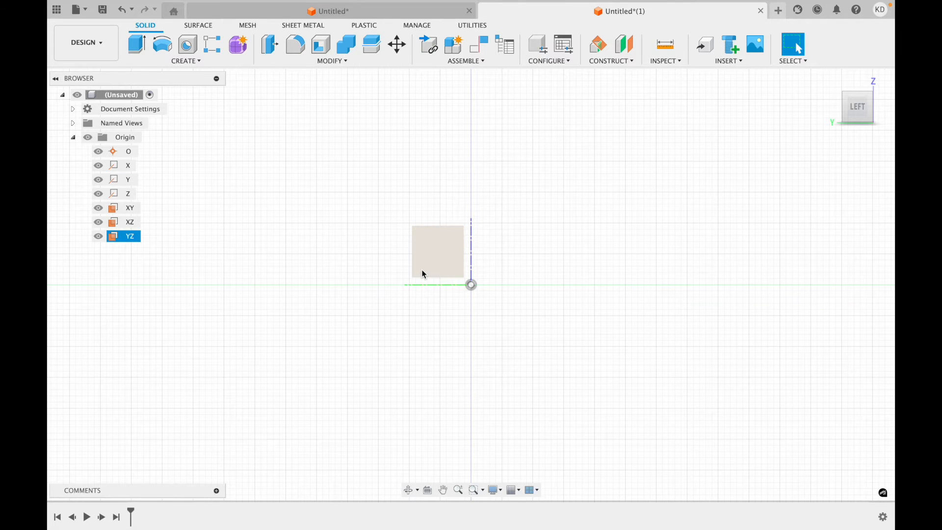
{"action": "left_click", "coordinate": [832, 82]}
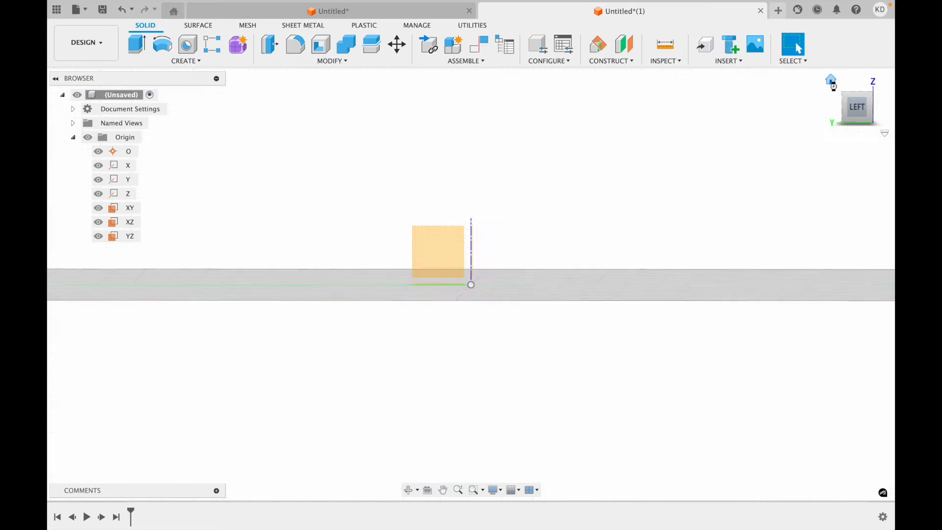
Hide the YZ and XY origin planes and view the XZ plane from the front
{"action": "left_click", "coordinate": [98, 236]}
{"action": "left_click", "coordinate": [98, 208]}
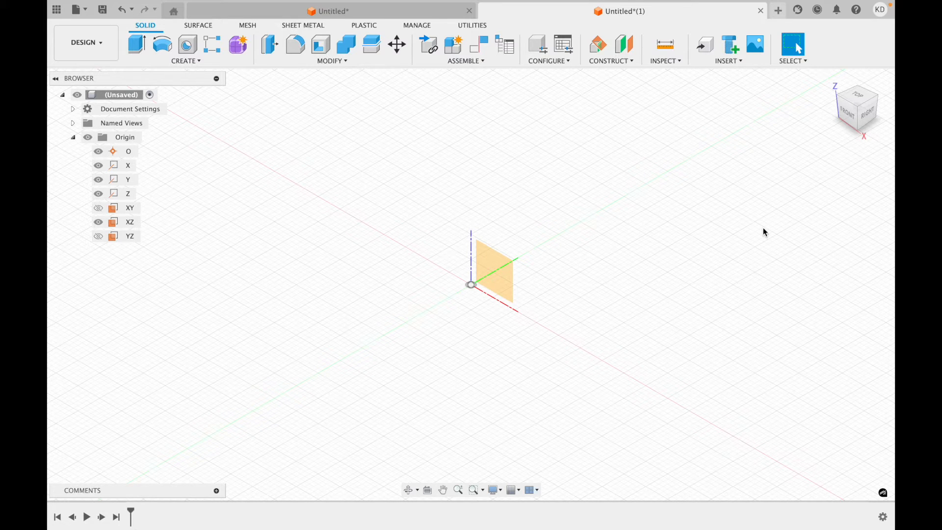
{"action": "left_click", "coordinate": [854, 120]}
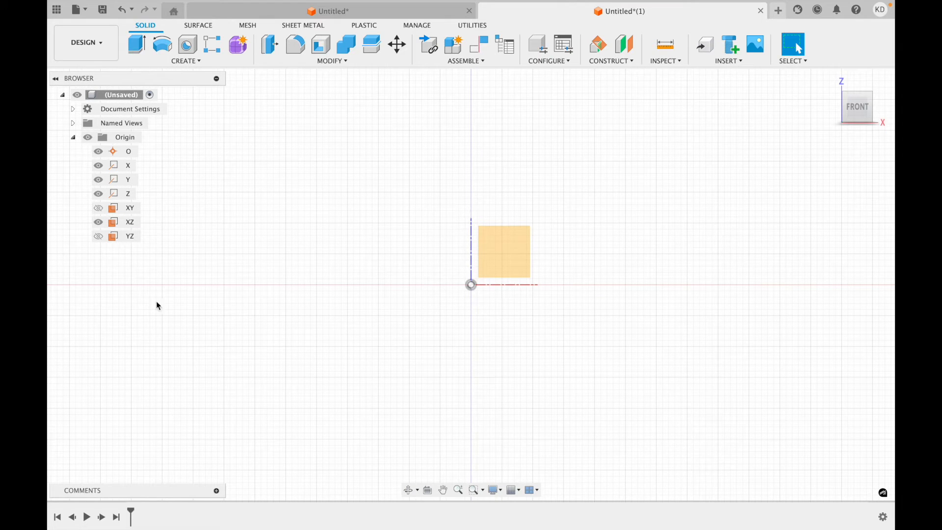
Show the XY and YZ origin planes again and examine the XZ plane from the back
{"action": "left_click", "coordinate": [98, 207]}
{"action": "left_click", "coordinate": [98, 236]}
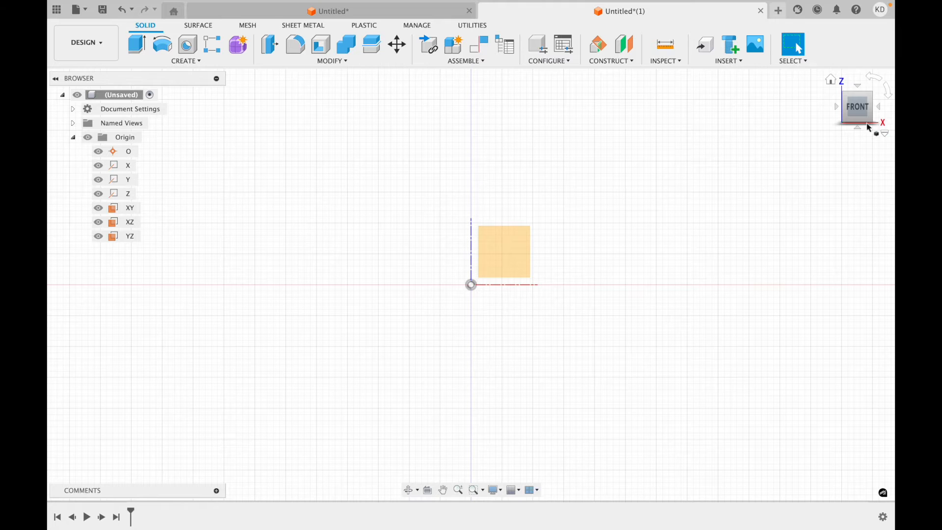
{"action": "left_click_drag", "start_coordinate": [858, 107], "coordinate": [805, 120]}
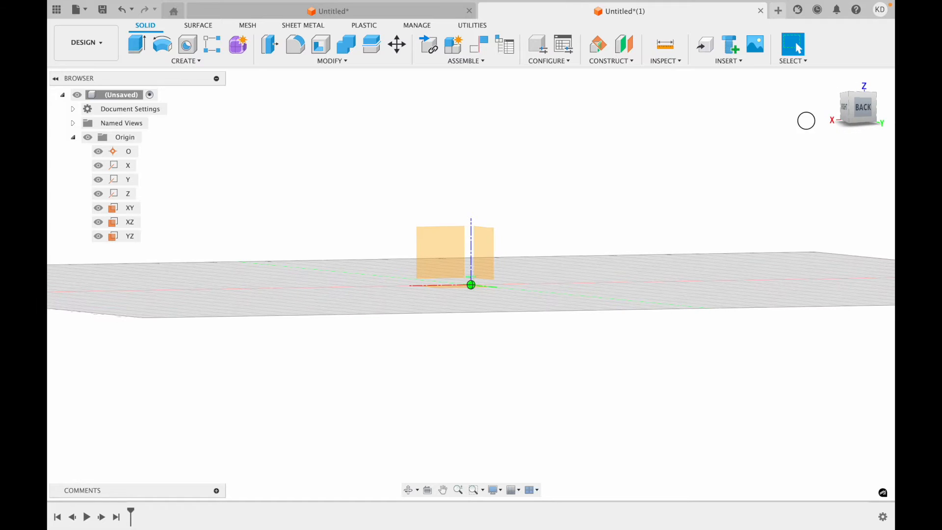
{"action": "left_click", "coordinate": [854, 107]}
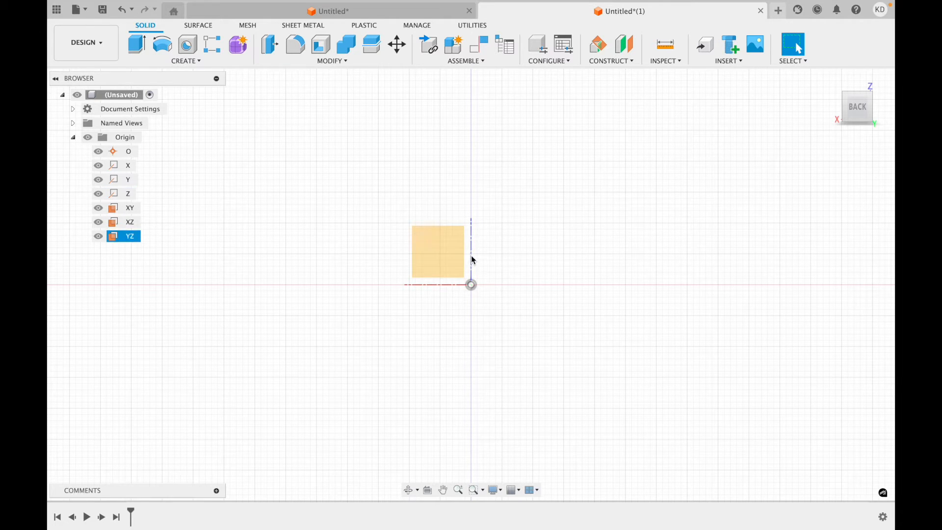
{"action": "mouse_move", "coordinate": [834, 125]}
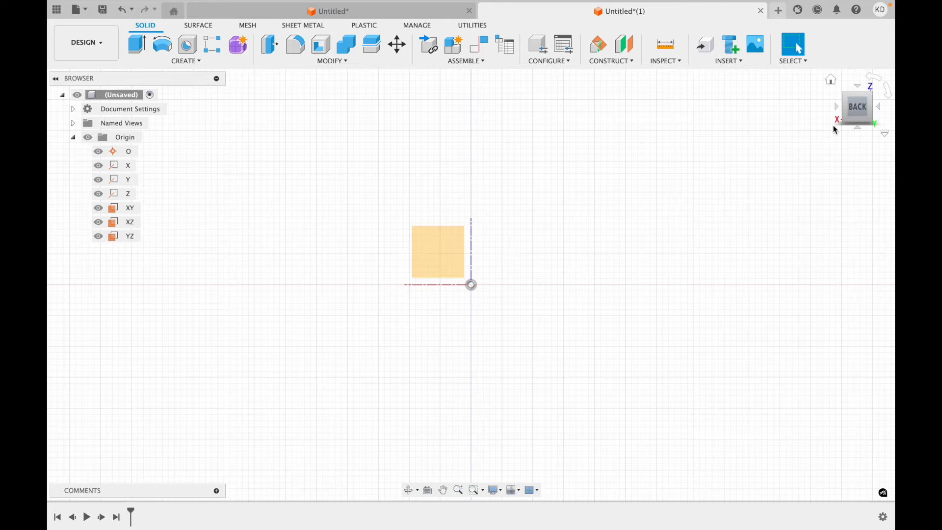
{"action": "left_click", "coordinate": [837, 85]}
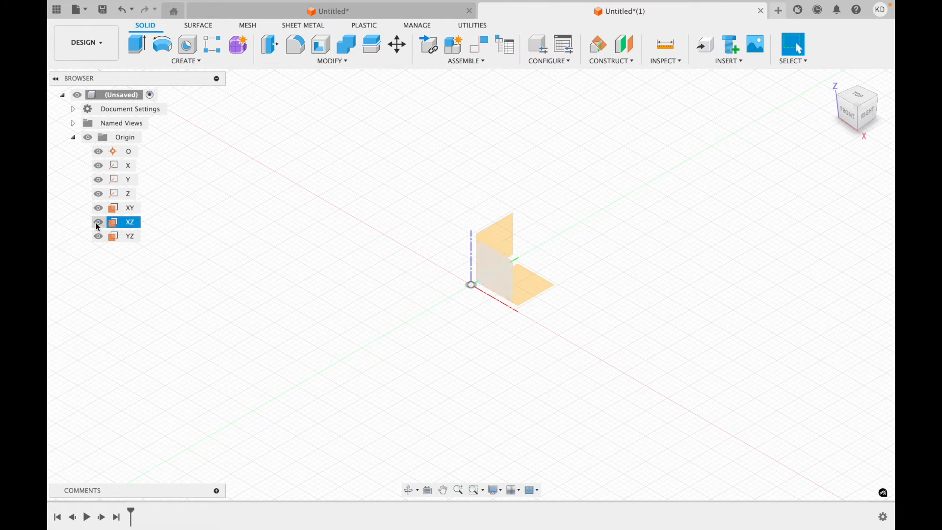
Hide the XZ and YZ origin planes and view the XY plane from the top and the bottom
{"action": "left_click", "coordinate": [96, 236]}
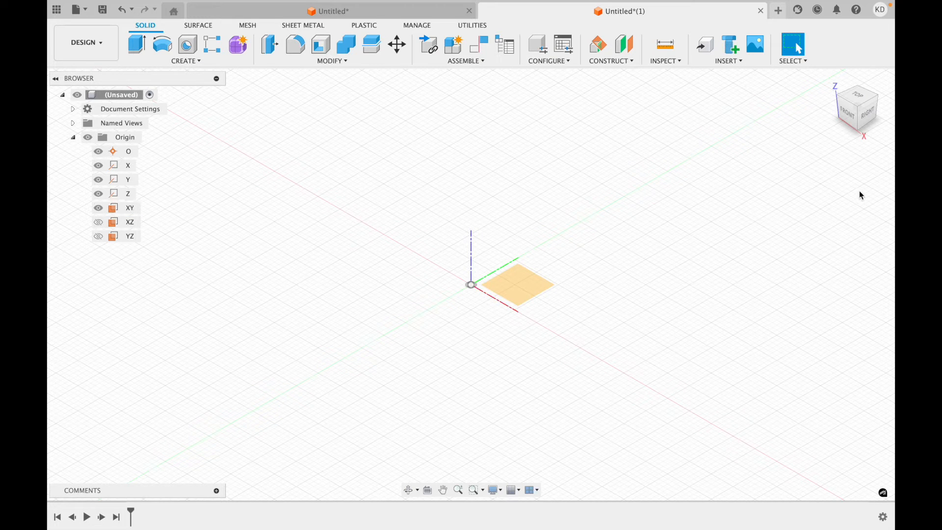
{"action": "left_click", "coordinate": [858, 98]}
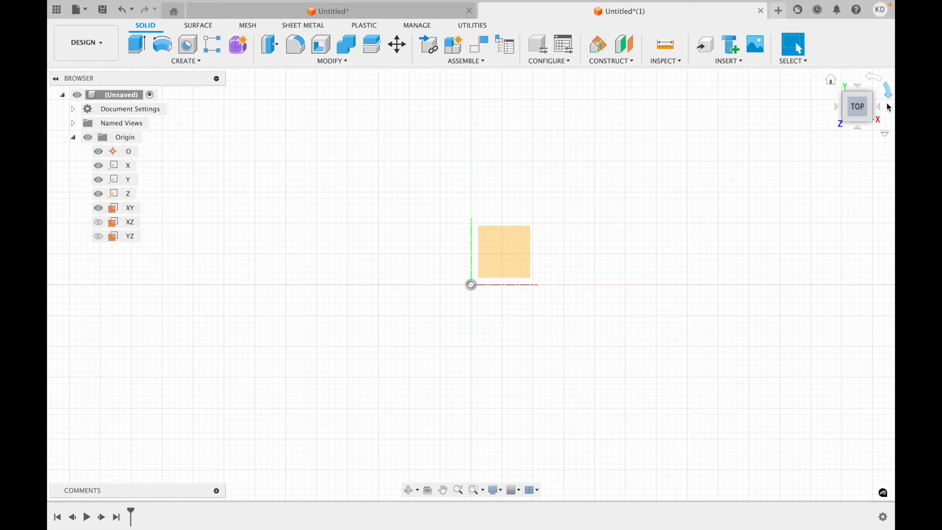
{"action": "left_click_drag", "start_coordinate": [876, 105], "coordinate": [871, 20]}
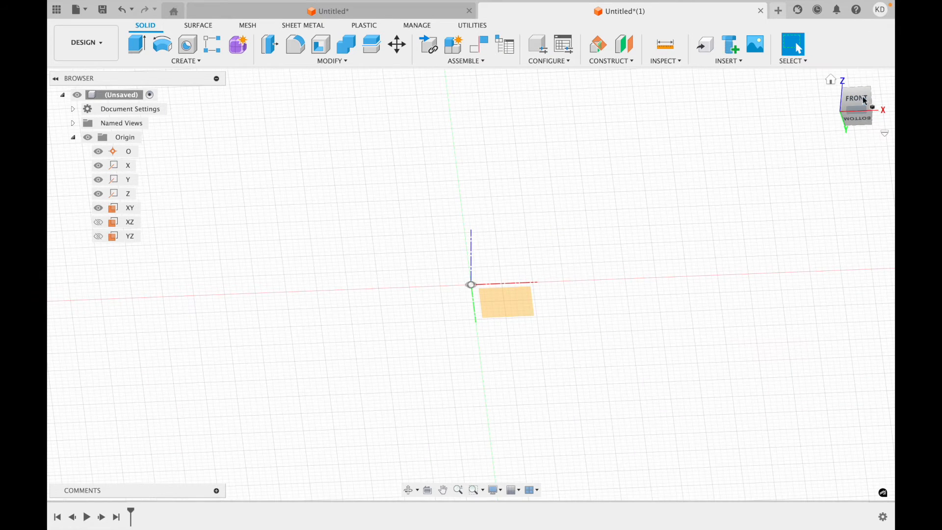
{"action": "left_click", "coordinate": [866, 123]}
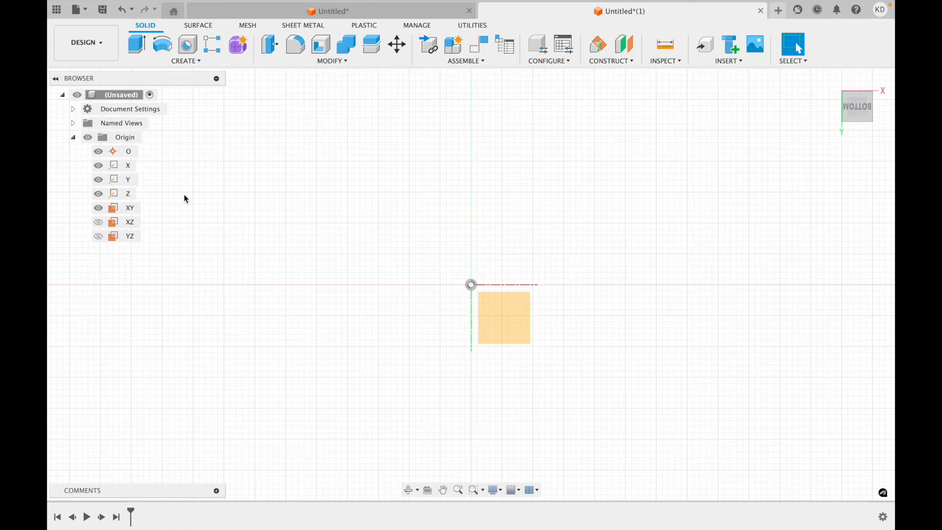
Show the XZ and YZ origin planes again and restore the home view
{"action": "left_click", "coordinate": [98, 222]}
{"action": "left_click", "coordinate": [99, 236]}
{"action": "left_click", "coordinate": [834, 82]}
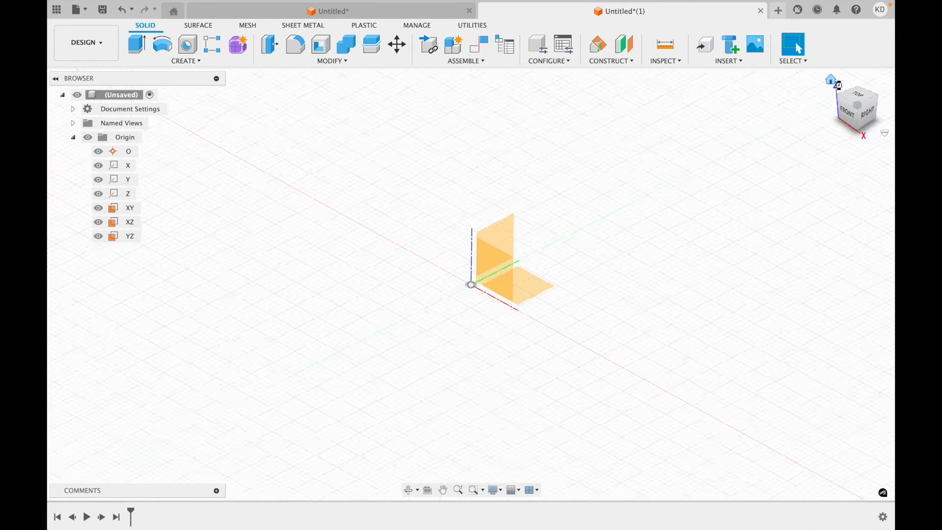
Examine the XY plane and the X and Y axes from the top with all origin planes shown
{"action": "left_click", "coordinate": [862, 100]}
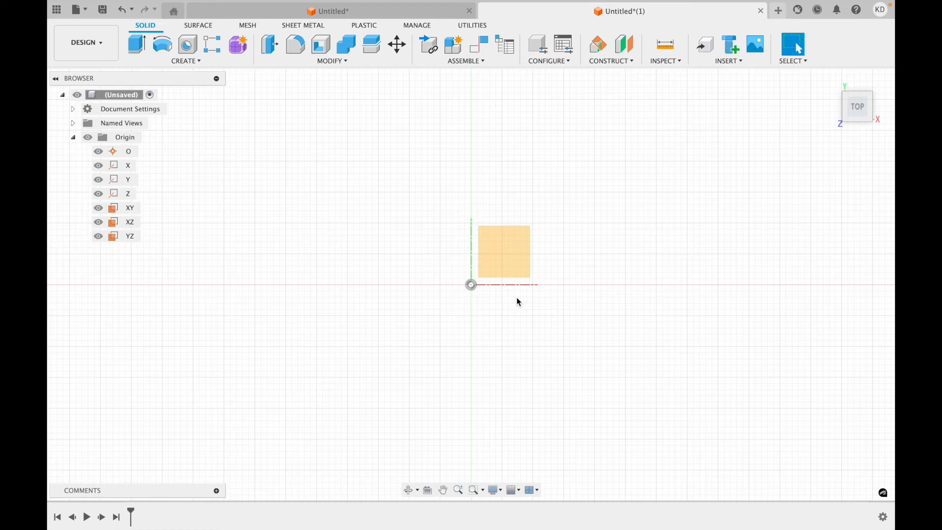
{"action": "left_click", "coordinate": [501, 249]}
{"action": "left_click", "coordinate": [607, 248]}
{"action": "left_click", "coordinate": [530, 265]}
{"action": "left_click", "coordinate": [574, 260]}
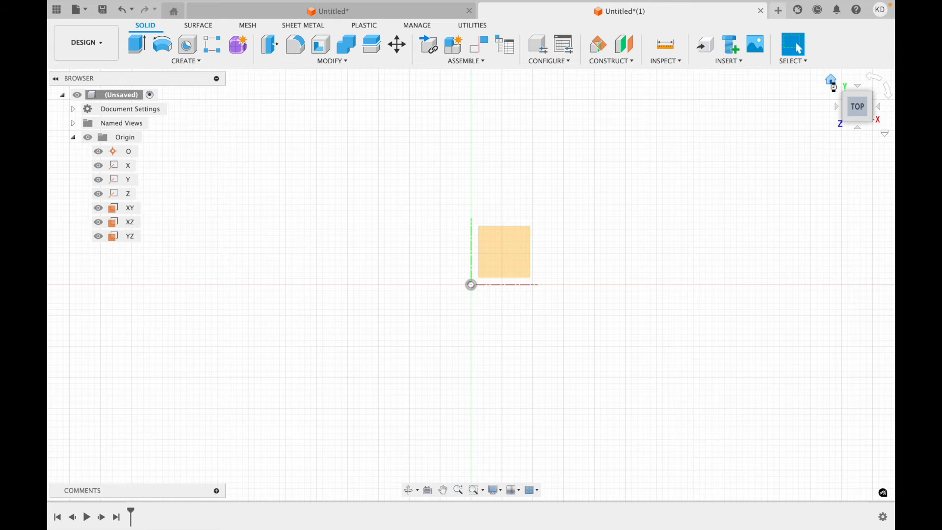
{"action": "left_click", "coordinate": [830, 80]}
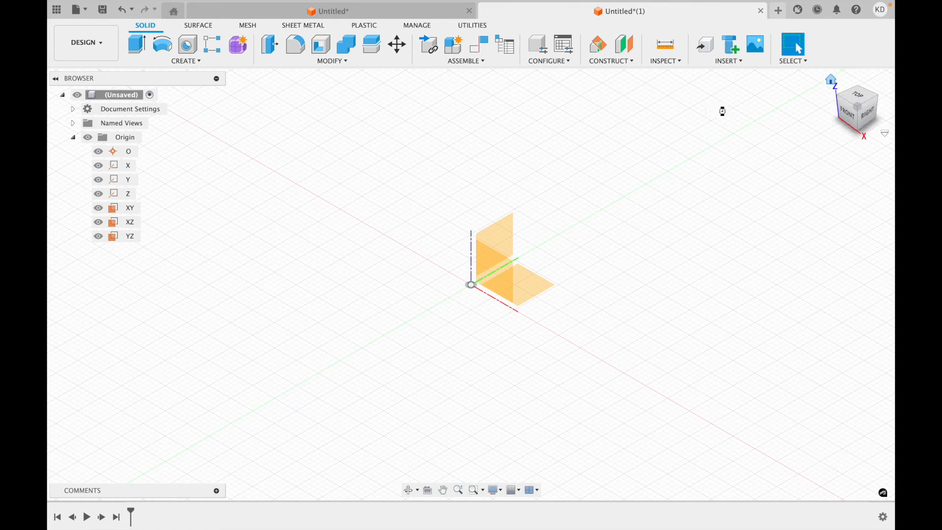
Switch to the other open design with the cube and look at it from behind before returning to the home view
{"action": "left_click", "coordinate": [404, 15]}
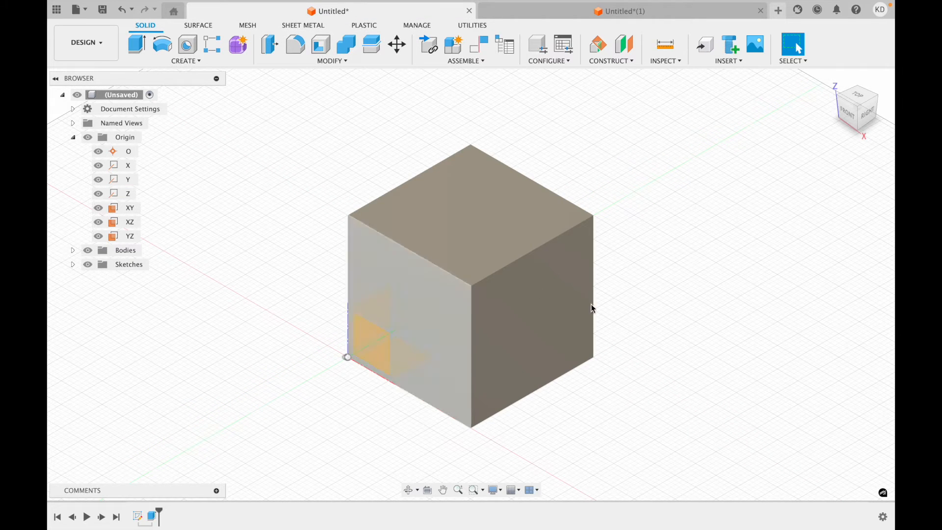
{"action": "left_click_drag", "start_coordinate": [856, 109], "coordinate": [892, 108]}
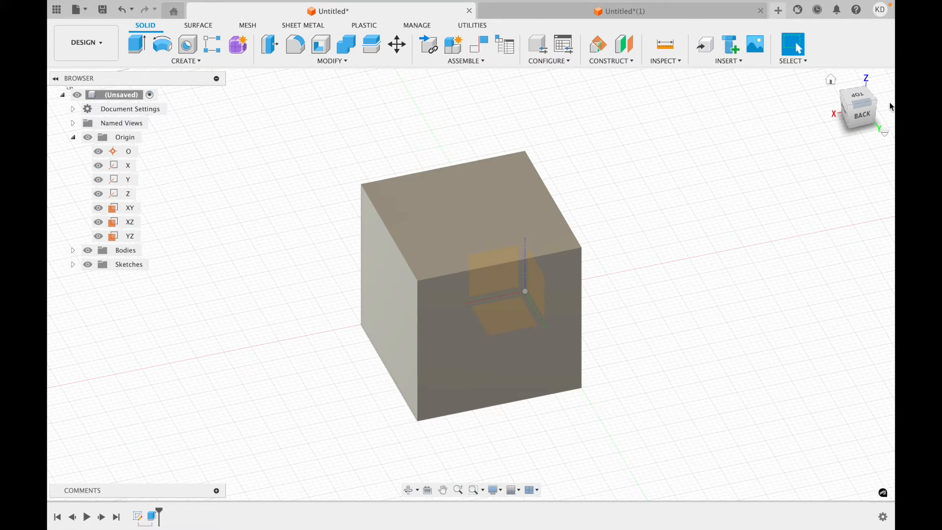
{"action": "left_click", "coordinate": [835, 84]}
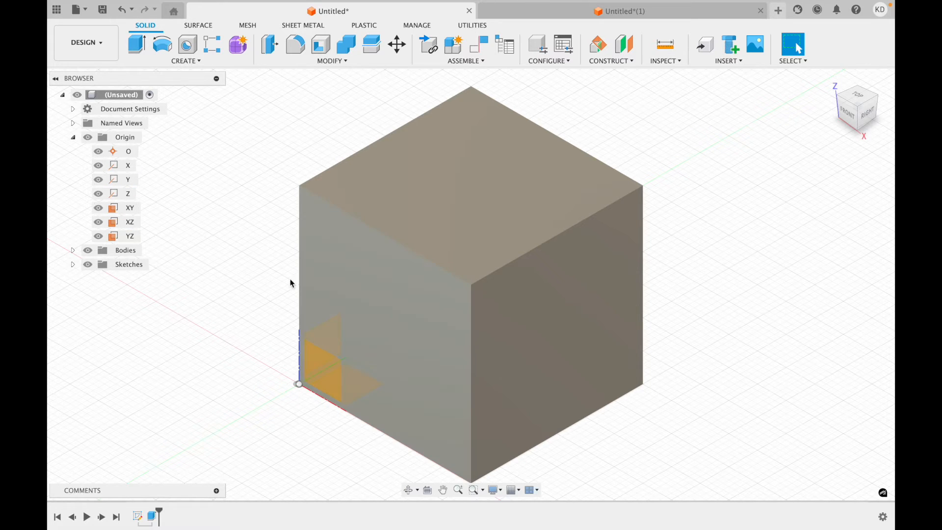
Select the YZ origin plane and orient the cube to show the corner between its left and front faces
{"action": "left_click", "coordinate": [324, 388]}
{"action": "left_click", "coordinate": [126, 237]}
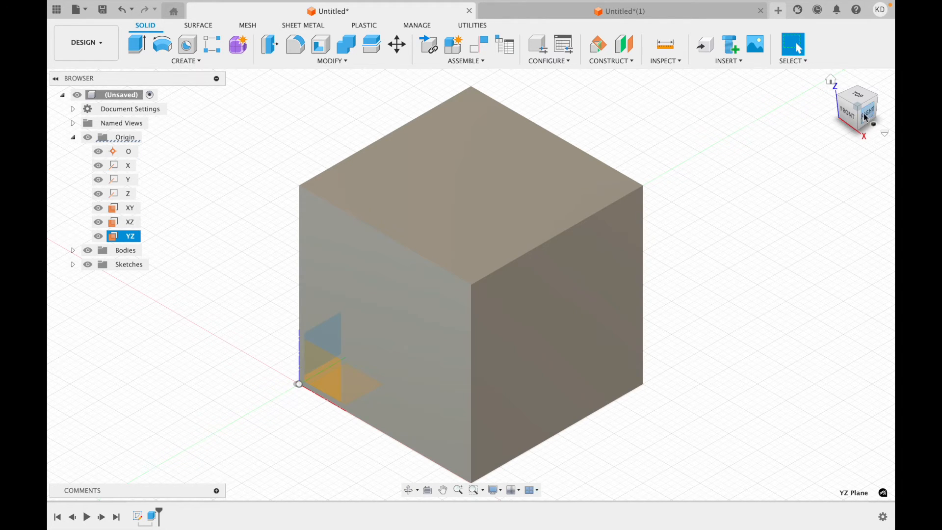
{"action": "mouse_move", "coordinate": [858, 111]}
{"action": "left_mouse_down"}
{"action": "mouse_move", "coordinate": [834, 115]}
{"action": "mouse_move", "coordinate": [857, 110]}
{"action": "left_mouse_up"}
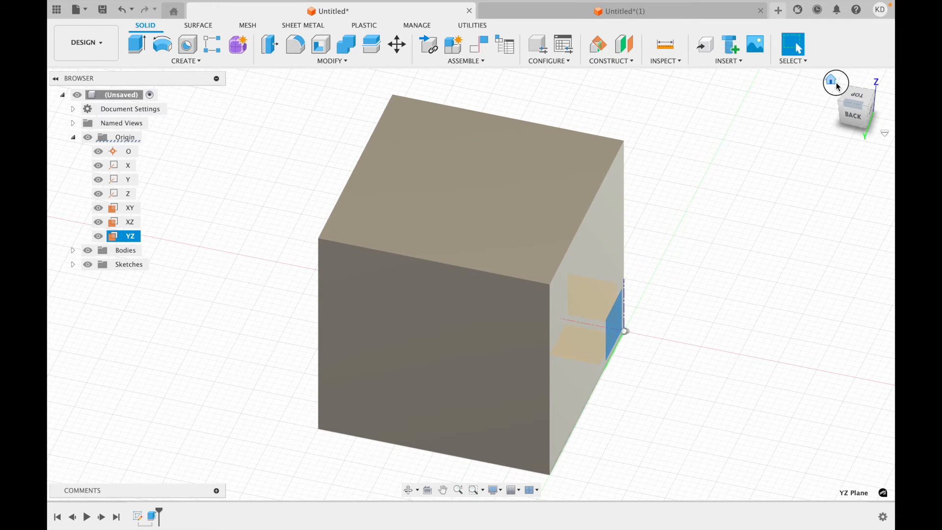
{"action": "left_click", "coordinate": [836, 86]}
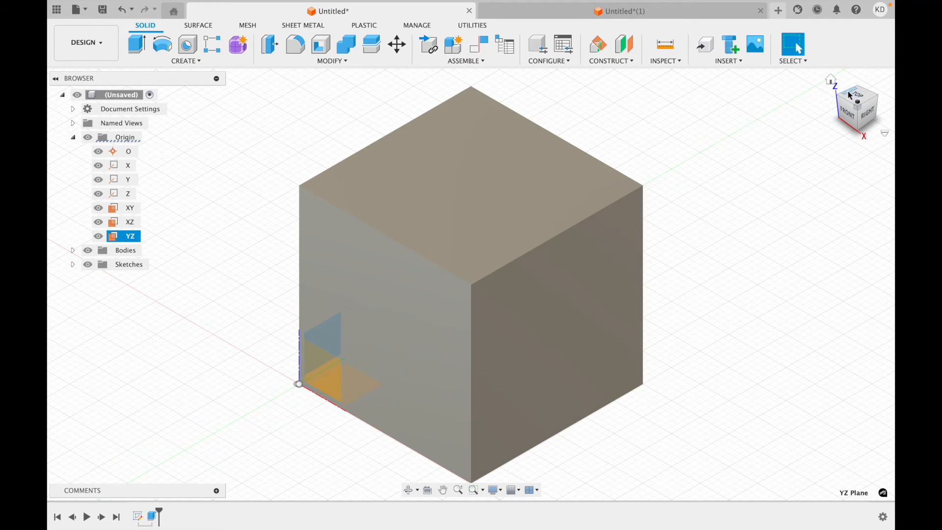
{"action": "left_click", "coordinate": [850, 95]}
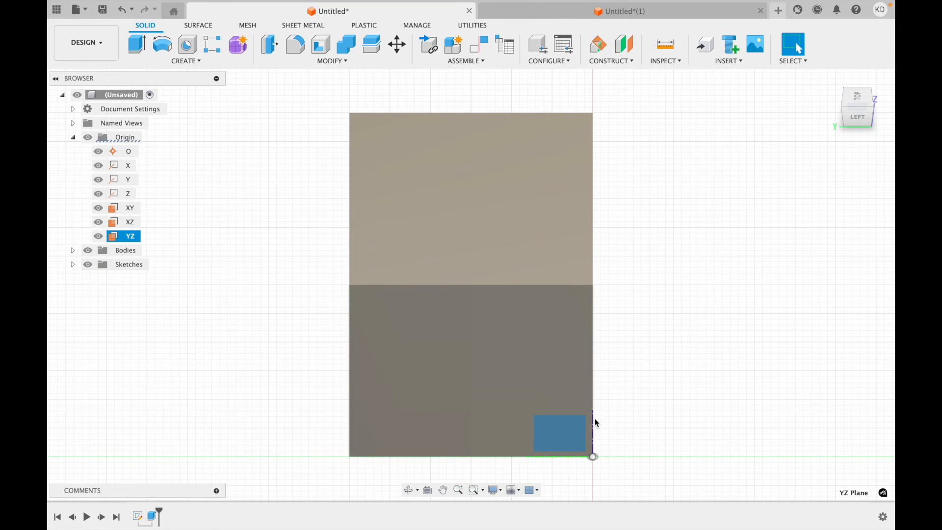
{"action": "left_click", "coordinate": [875, 112]}
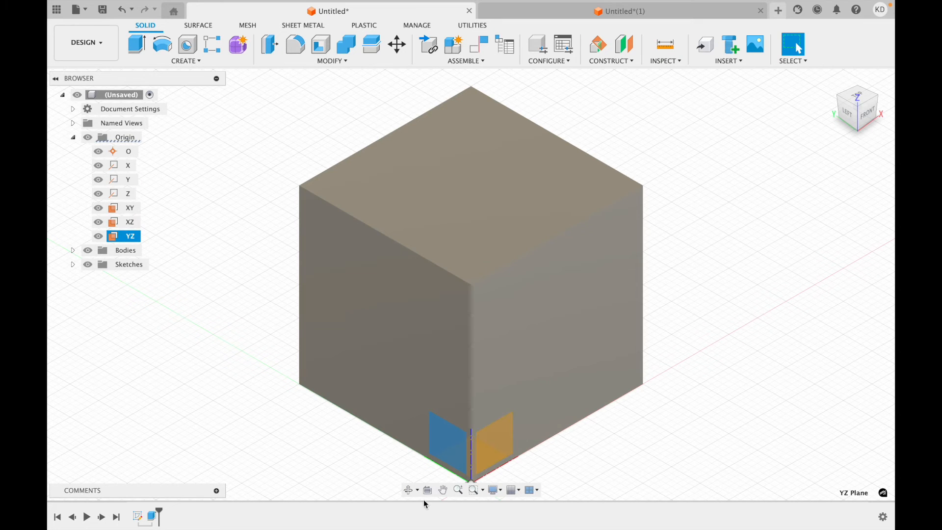
Bring the cube's origin corner closer to mid-view and examine the XZ plane beside the selected YZ plane
{"action": "left_click", "coordinate": [443, 490]}
{"action": "left_click_drag", "start_coordinate": [608, 465], "coordinate": [601, 366]}
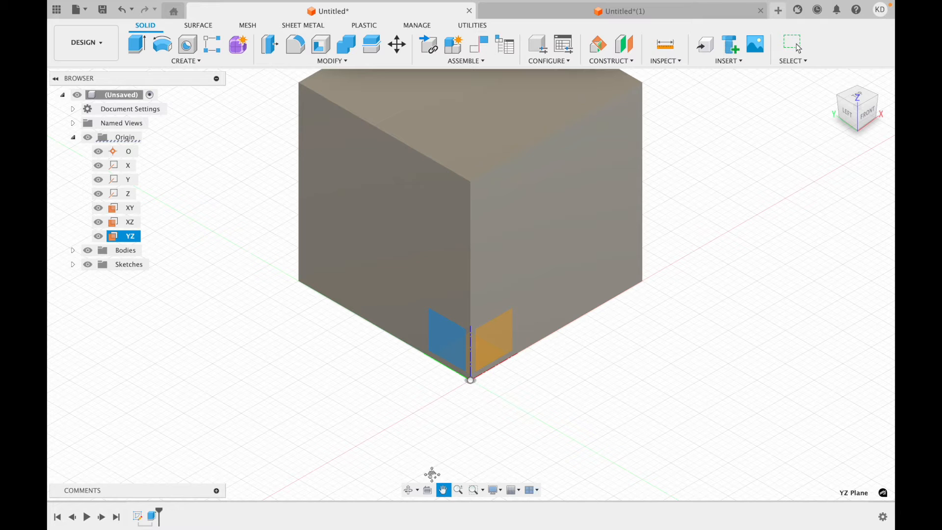
{"action": "key", "text": "Escape"}
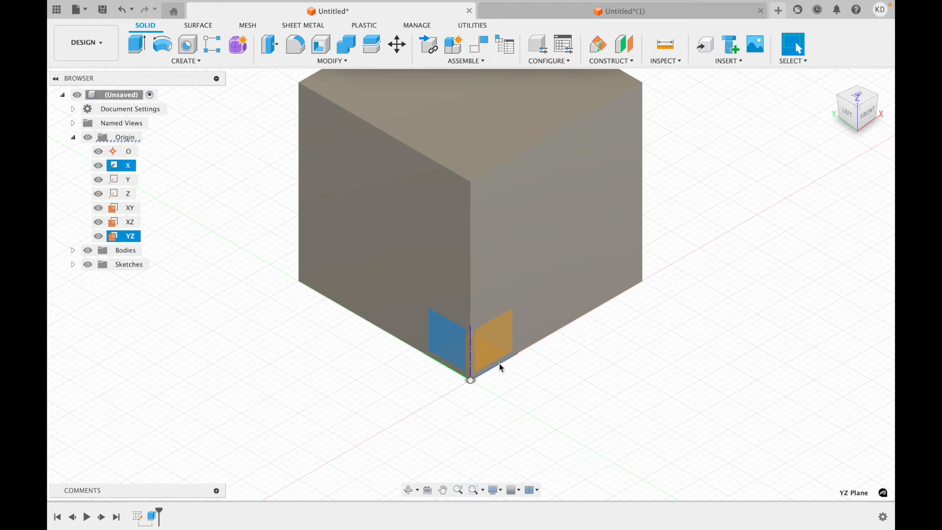
{"action": "left_click", "coordinate": [501, 346]}
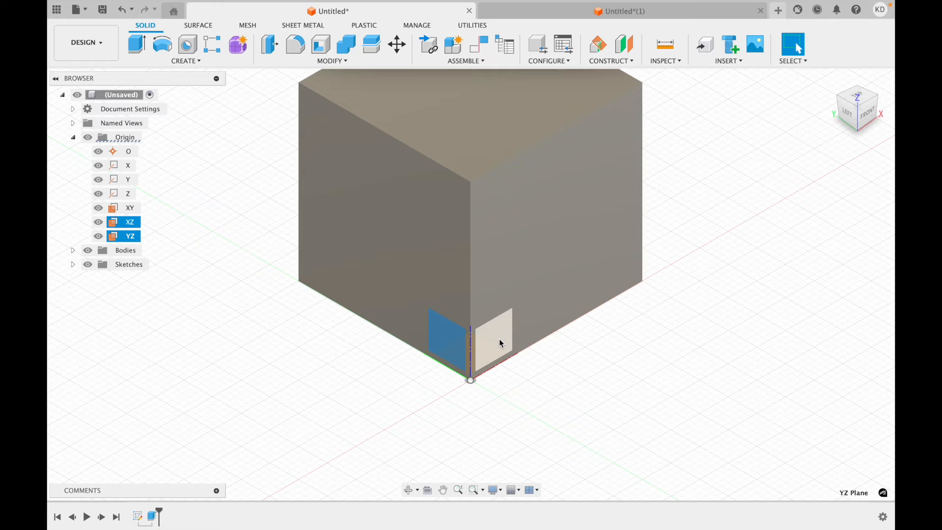
{"action": "left_click", "coordinate": [499, 339]}
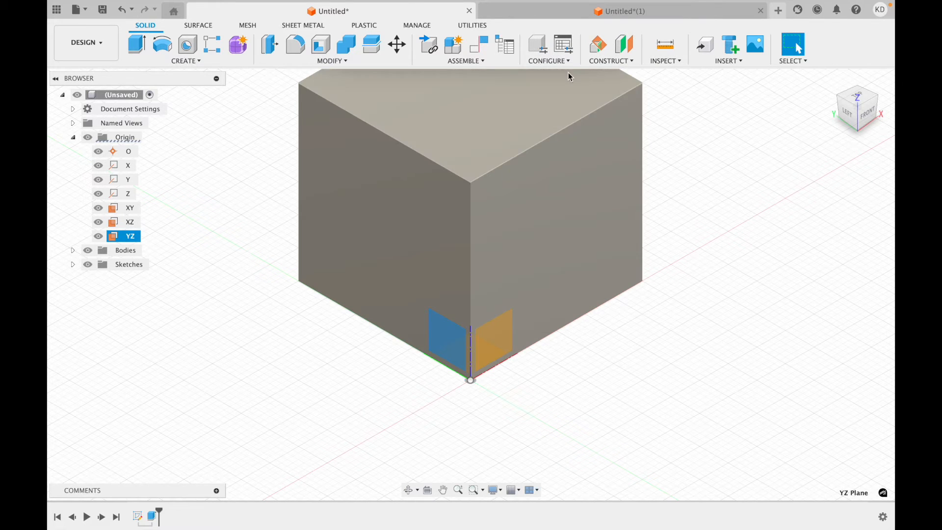
Switch to the empty design and start a sketch on the XY origin plane
{"action": "left_click", "coordinate": [582, 12]}
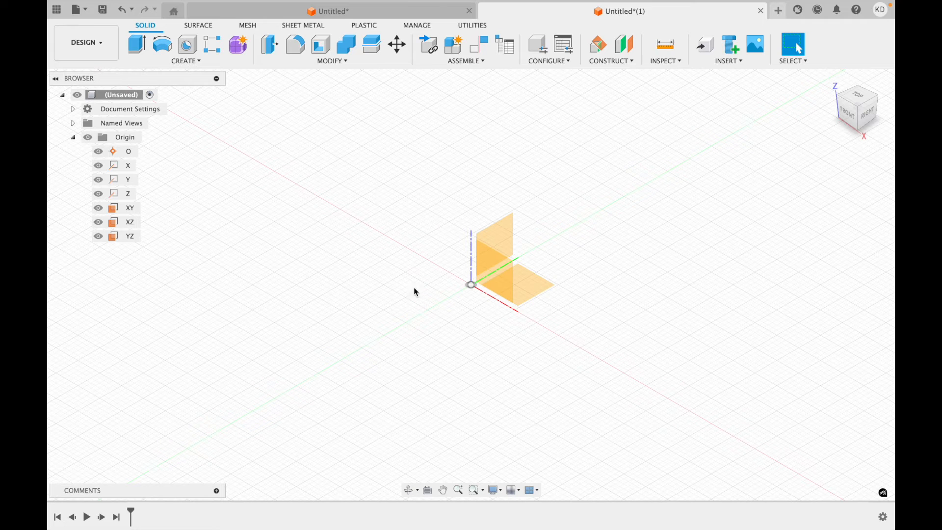
{"action": "left_click", "coordinate": [134, 61]}
{"action": "left_click", "coordinate": [143, 84]}
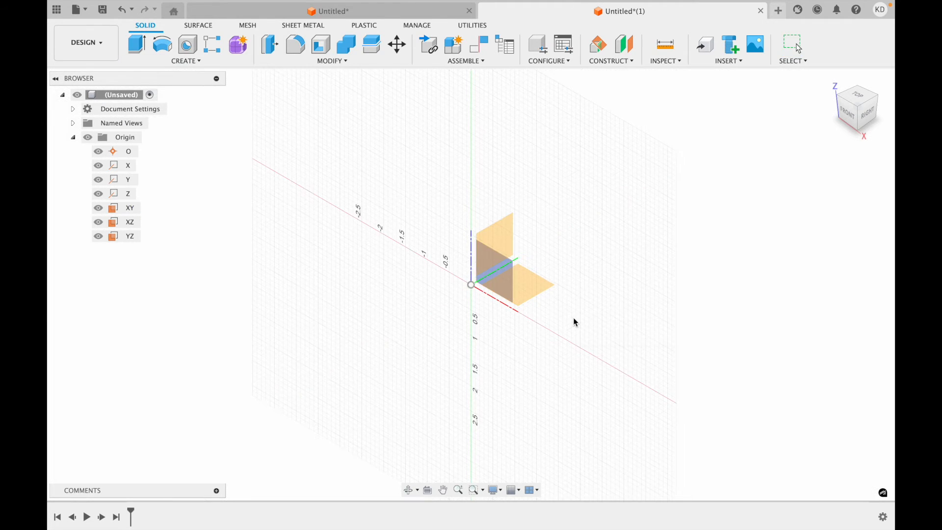
{"action": "left_click", "coordinate": [529, 281]}
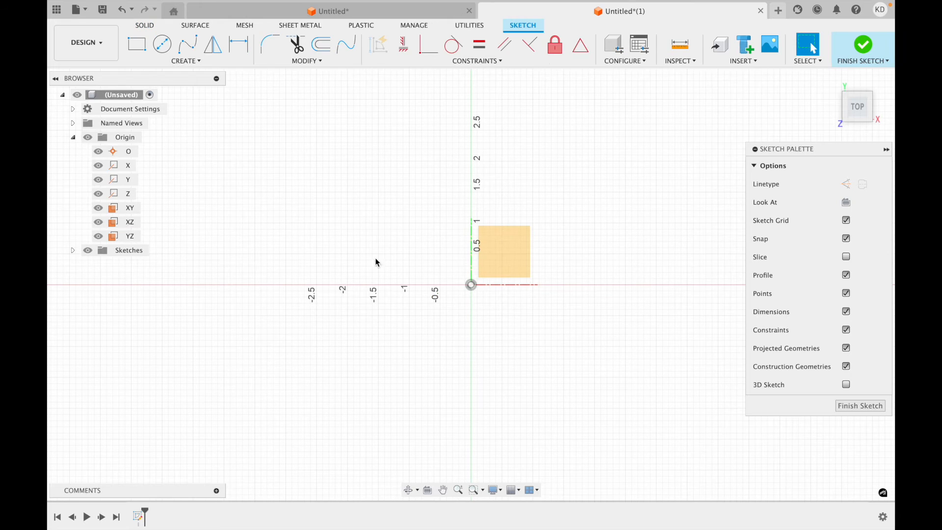
Draw a rectangle from the origin, 1 in along X and 0.2 in along Y, and finish the sketch
{"action": "left_click", "coordinate": [136, 45]}
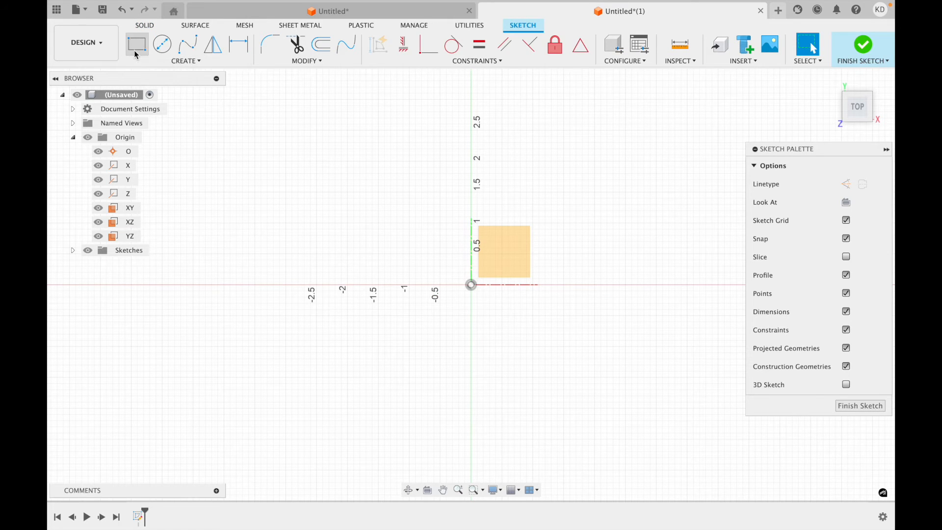
{"action": "left_click", "coordinate": [471, 284]}
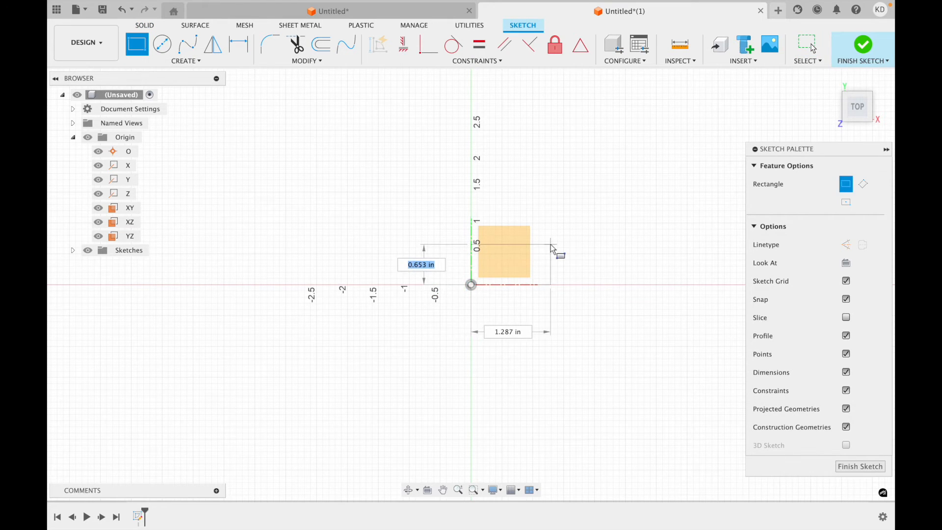
{"action": "key", "text": "Tab"}
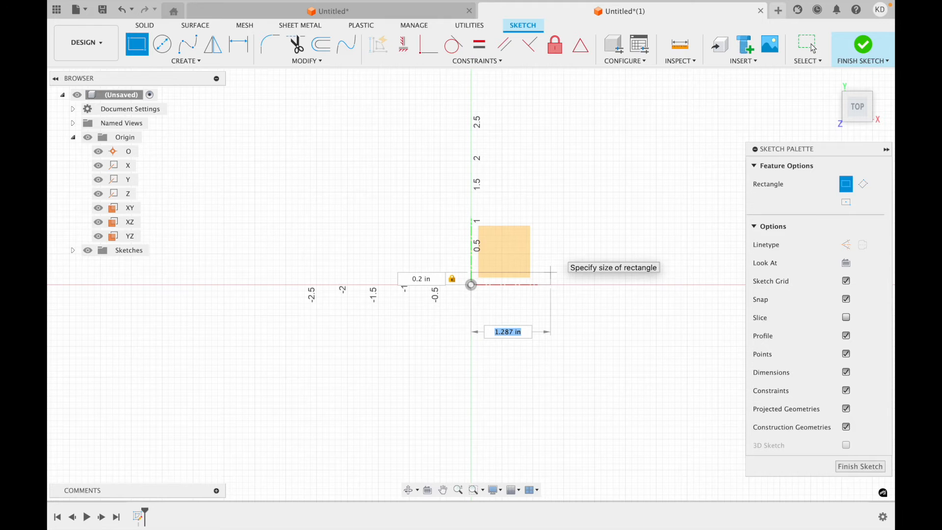
{"action": "key", "text": "Tab"}
{"action": "key", "text": "Return"}
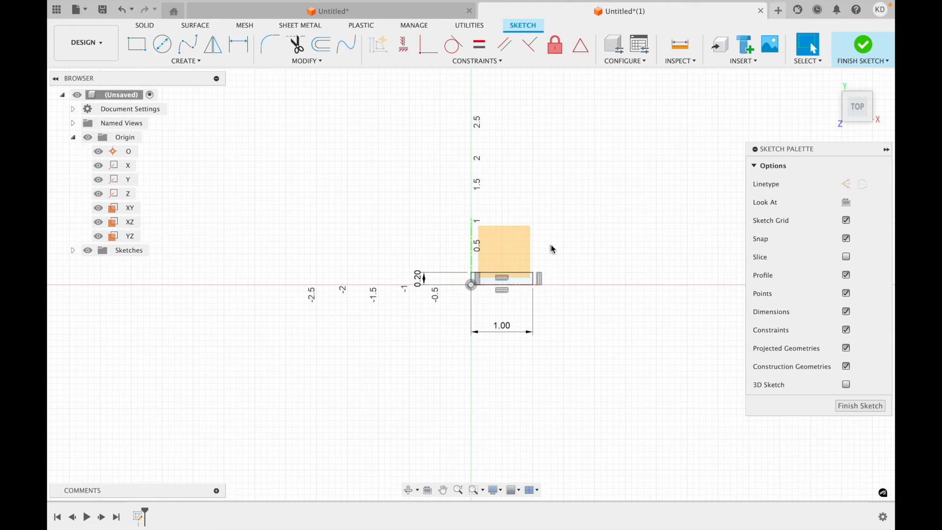
{"action": "left_click", "coordinate": [862, 45]}
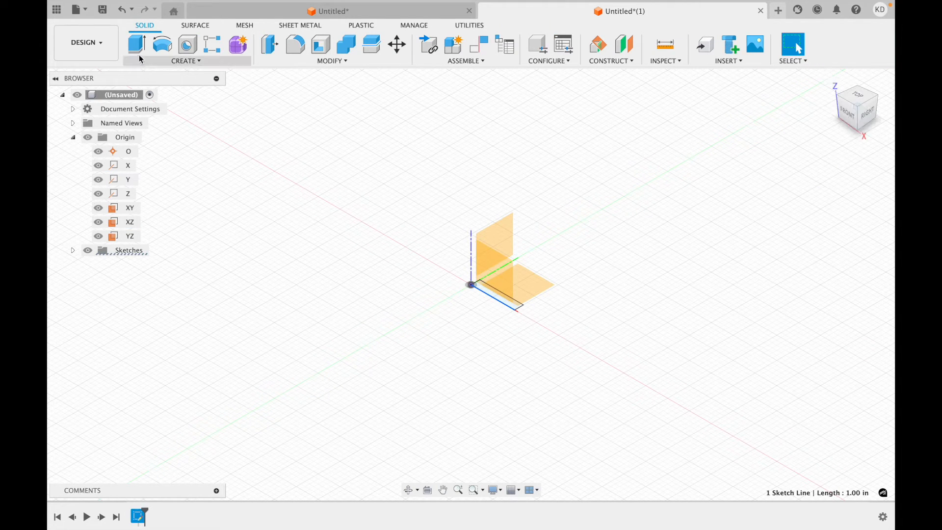
Extrude the rectangle profile upward along Z as a new body
{"action": "key", "text": "e"}
{"action": "left_click", "coordinate": [499, 297]}
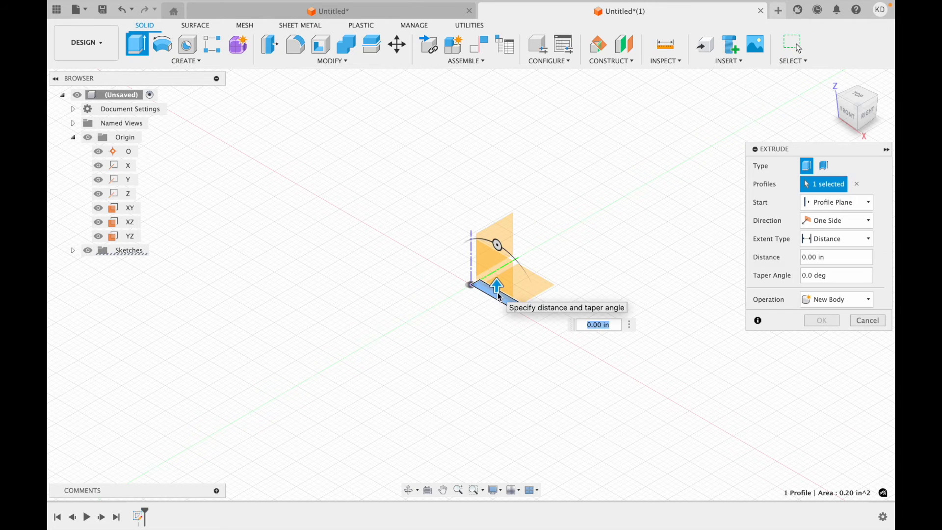
{"action": "mouse_move", "coordinate": [497, 237]}
{"action": "left_mouse_down"}
{"action": "mouse_move", "coordinate": [498, 210]}
{"action": "mouse_move", "coordinate": [496, 252]}
{"action": "left_mouse_up"}
{"action": "key", "text": "Return"}
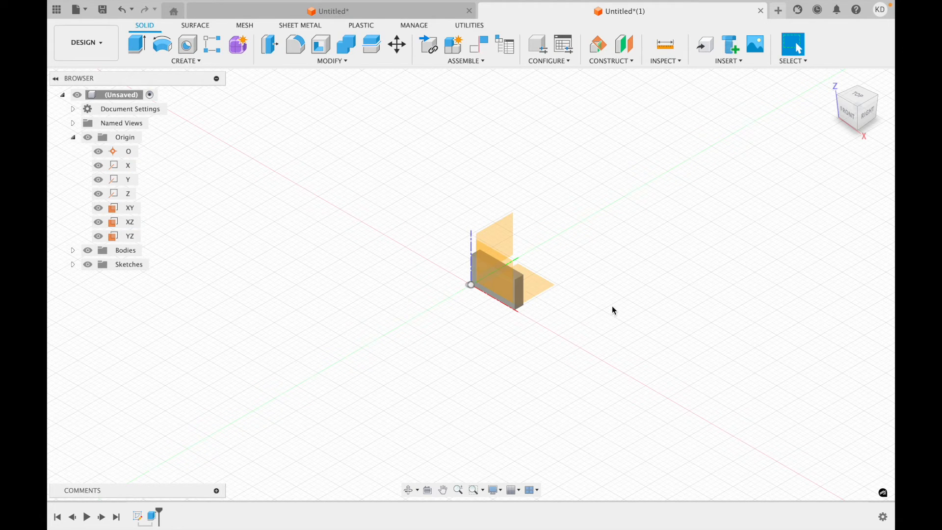
Examine the thin block from behind and from the top, rotating the top view upright before returning to the home view
{"action": "left_click_drag", "start_coordinate": [852, 107], "coordinate": [894, 105]}
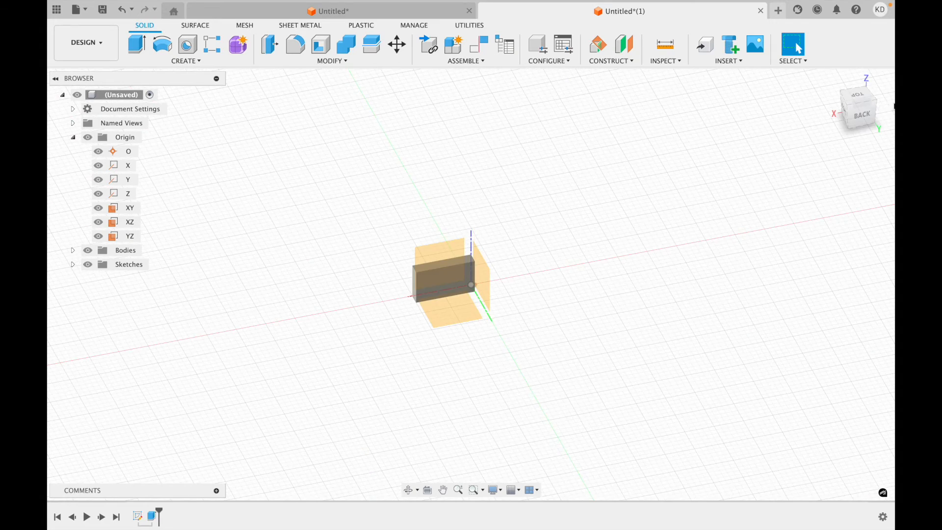
{"action": "left_click", "coordinate": [863, 96]}
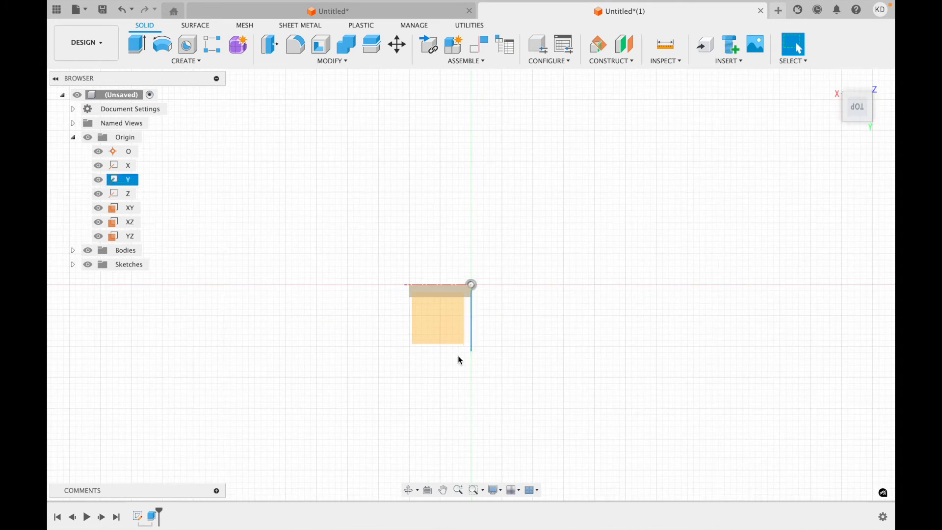
{"action": "left_click", "coordinate": [874, 85]}
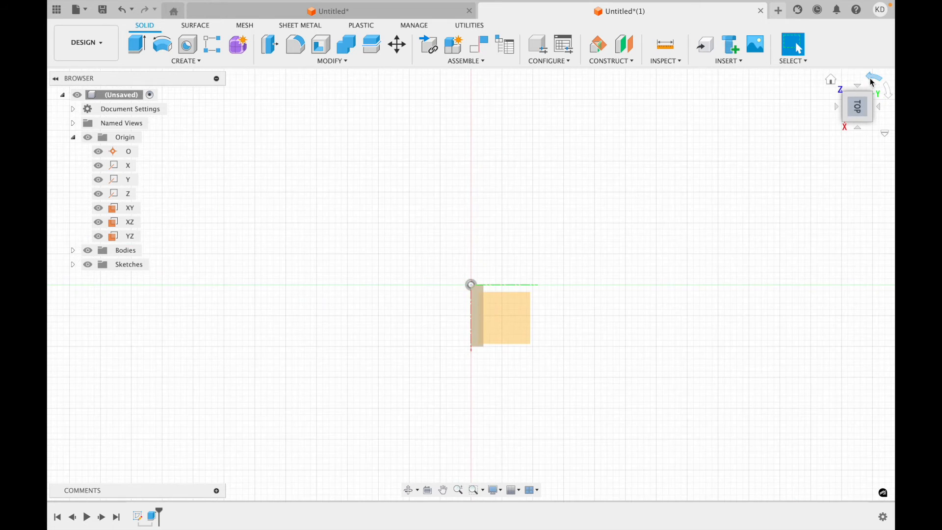
{"action": "left_click", "coordinate": [874, 84]}
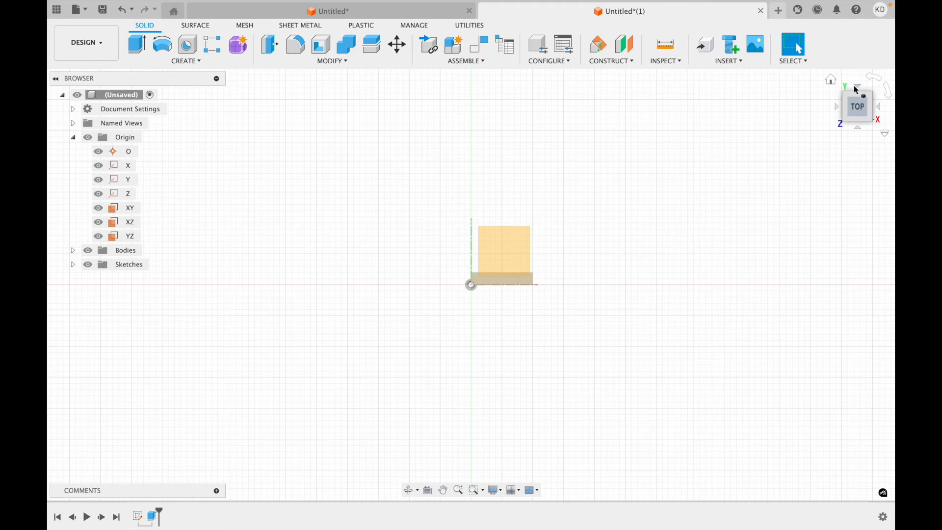
{"action": "left_click", "coordinate": [836, 86]}
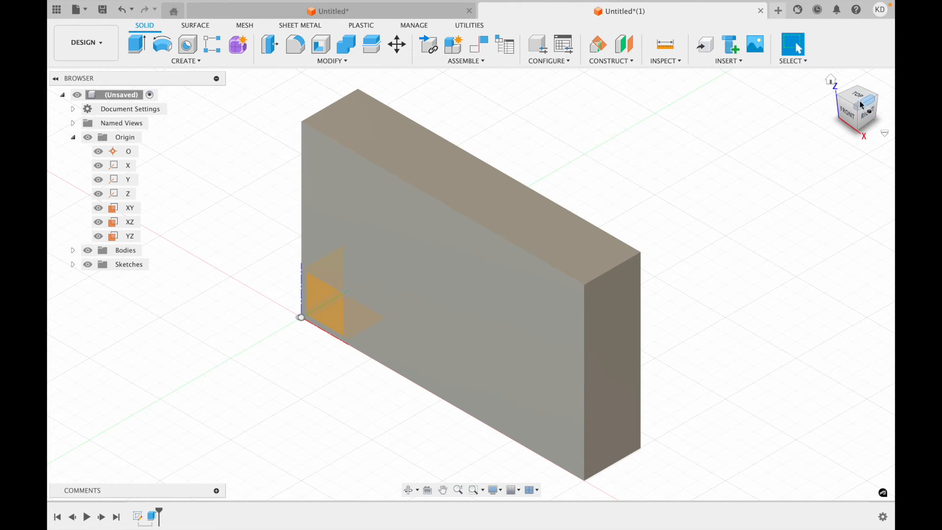
Examine the block against the origin planes from the front and the left side, and return to the home view
{"action": "scroll", "coordinate": [809, 206], "scroll_direction": "down", "scroll_amount": 3}
{"action": "scroll", "coordinate": [814, 185], "scroll_direction": "up", "scroll_amount": 2}
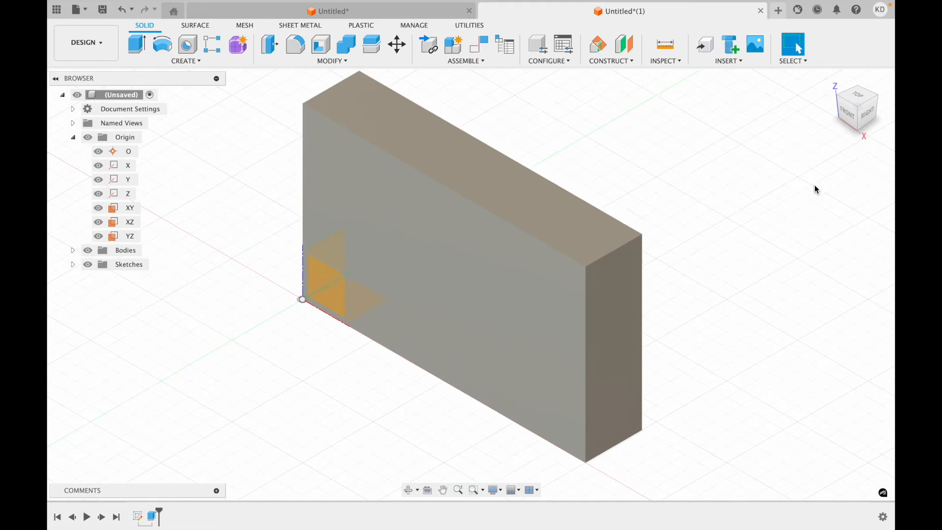
{"action": "scroll", "coordinate": [836, 234], "scroll_direction": "down", "scroll_amount": 10}
{"action": "scroll", "coordinate": [838, 238], "scroll_direction": "down", "scroll_amount": 3}
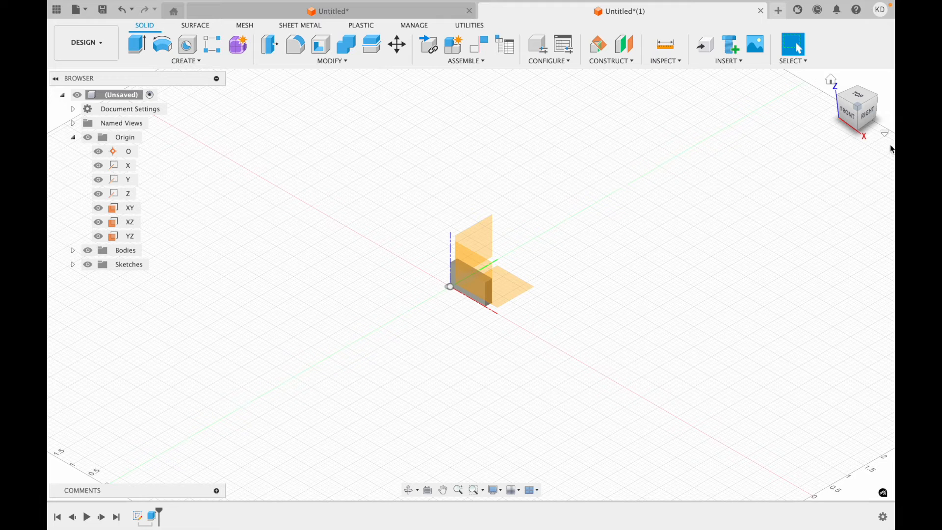
{"action": "left_click", "coordinate": [852, 114]}
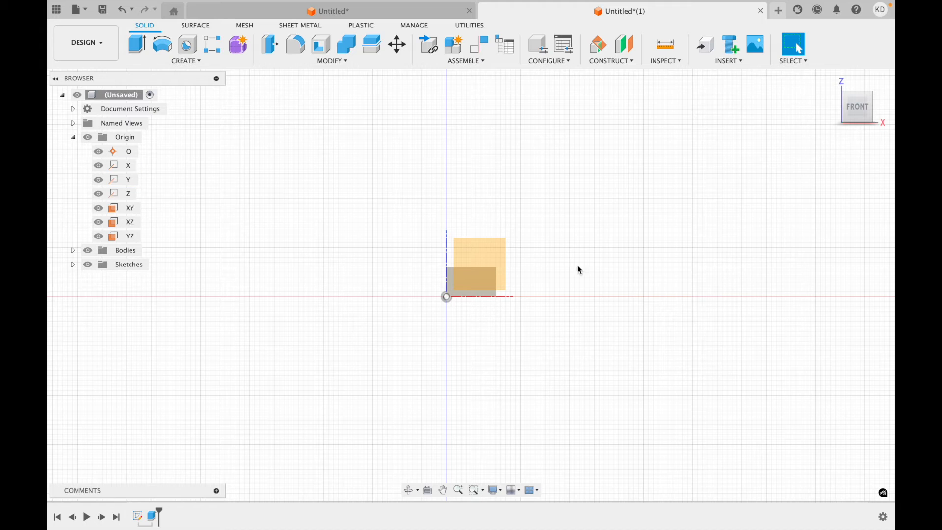
{"action": "left_click", "coordinate": [836, 109]}
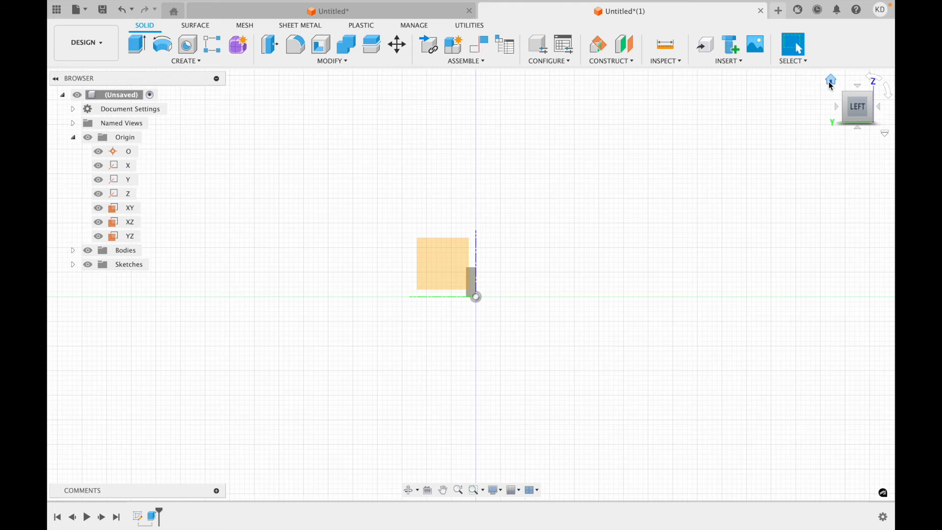
{"action": "left_click", "coordinate": [830, 85]}
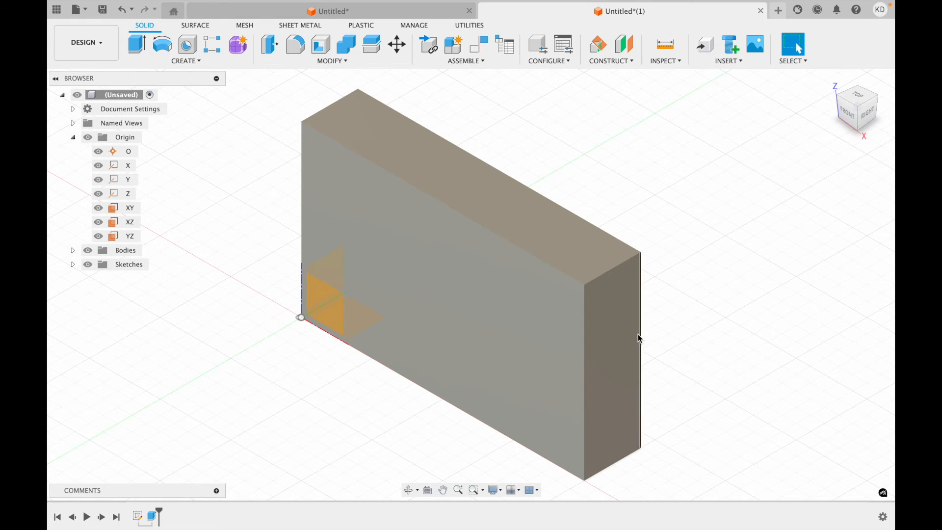